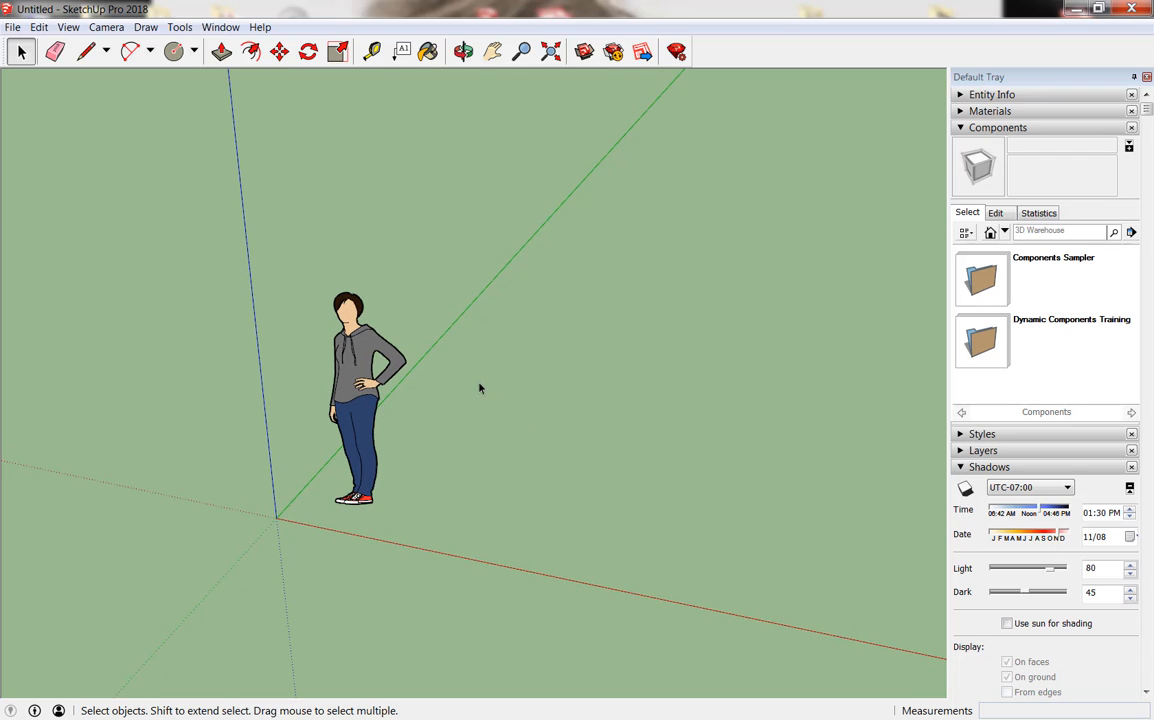
right_click(405, 361)
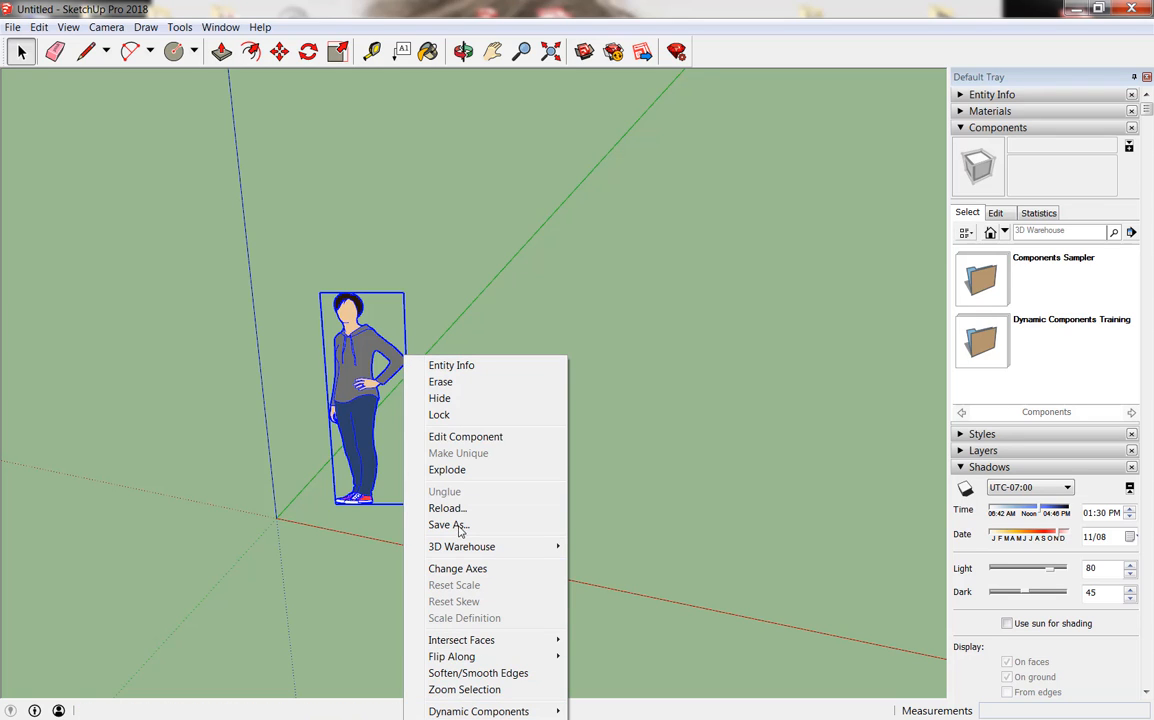
click(463, 323)
click(463, 323)
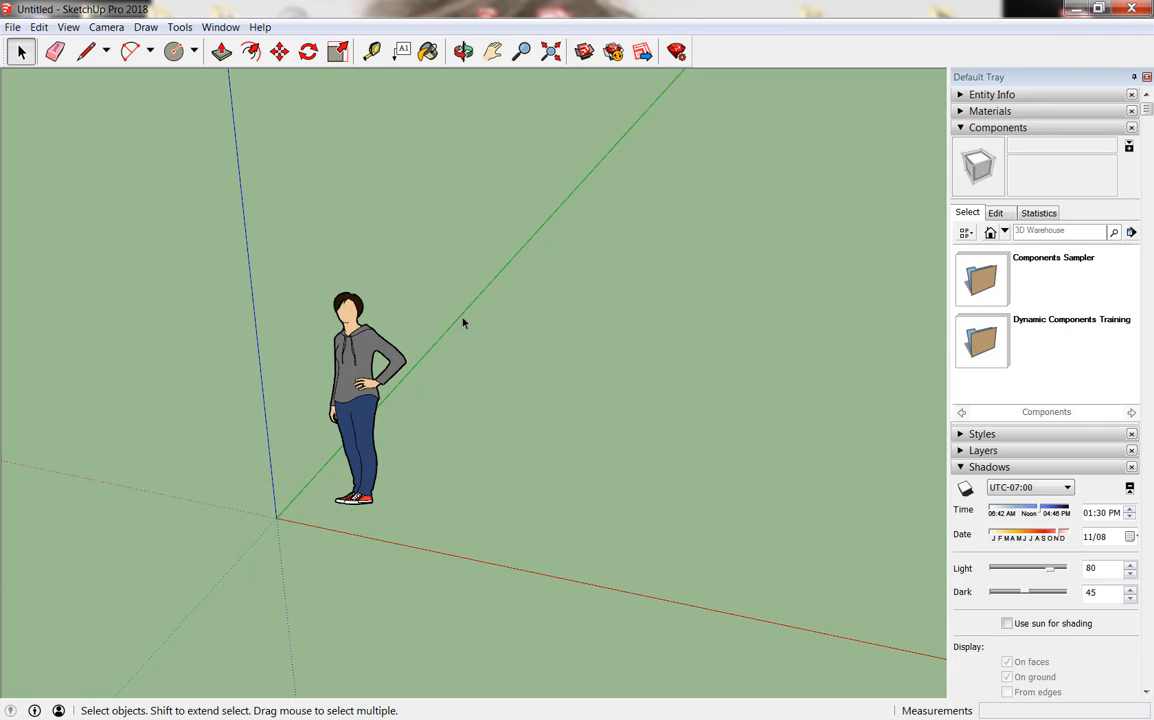
mouse_move(590, 712)
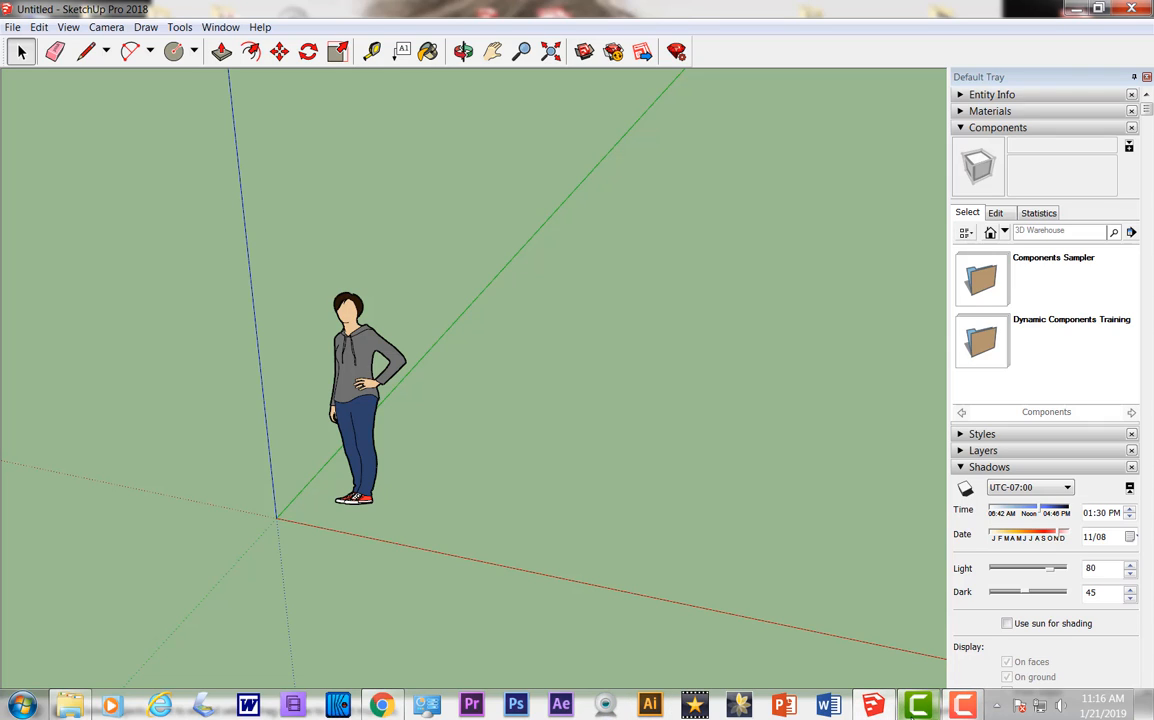
click(963, 705)
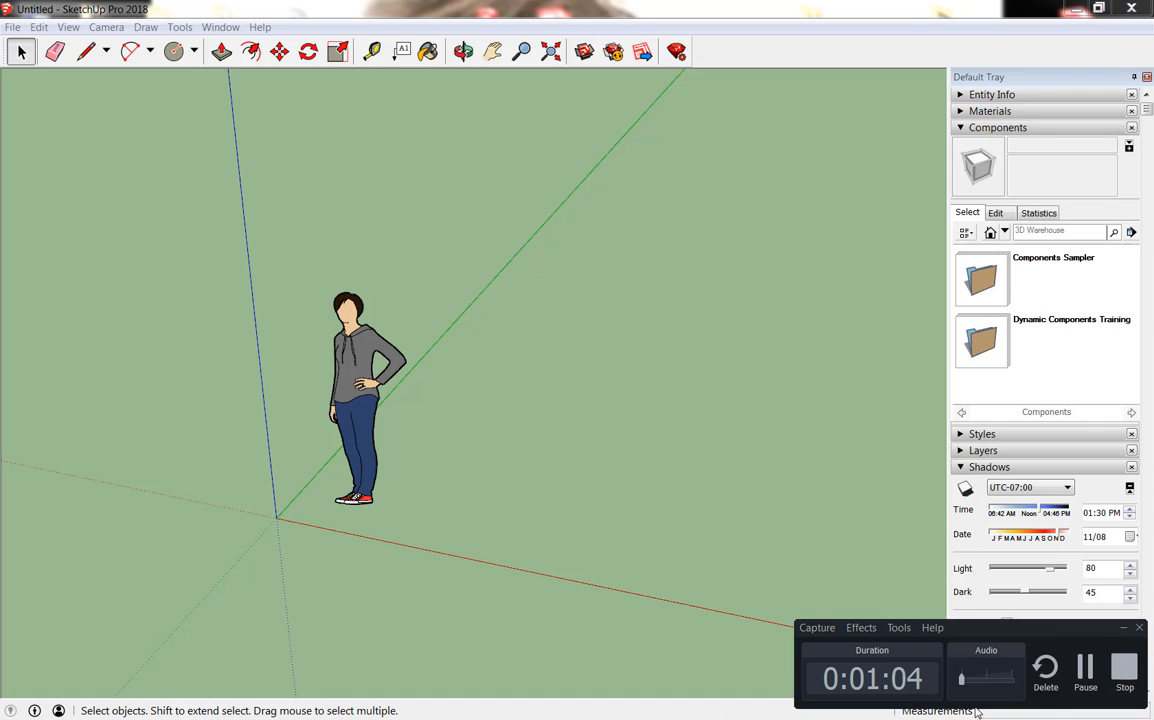
click(1125, 675)
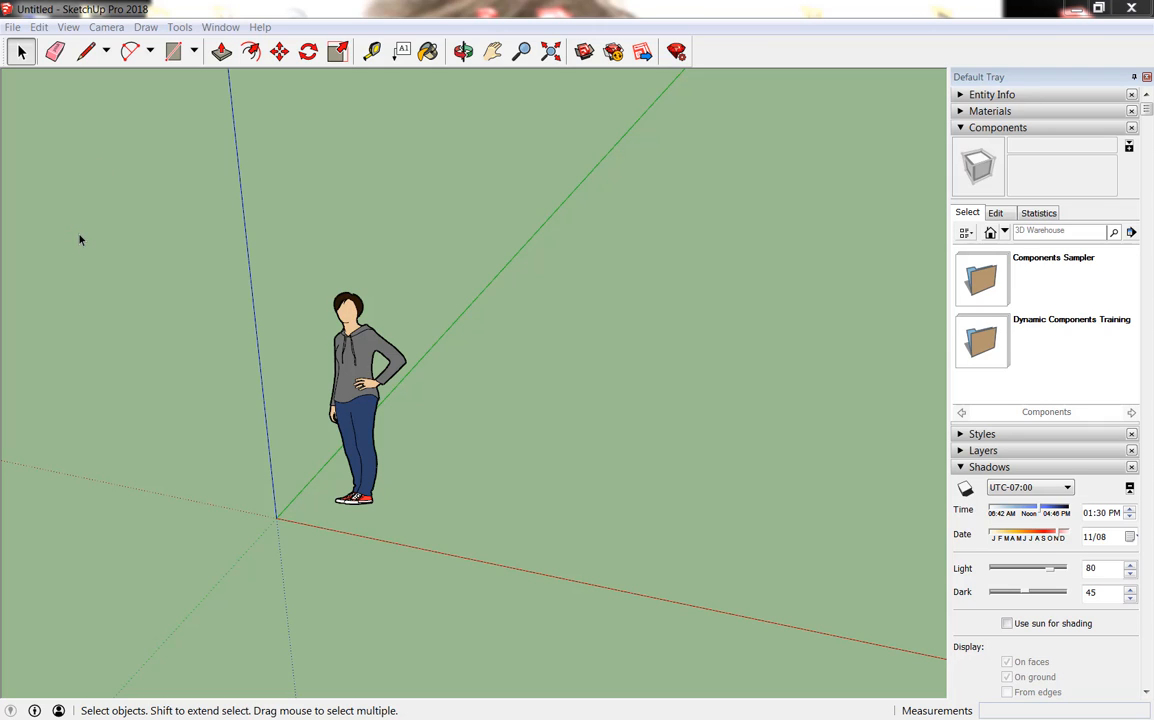
Draw a rectangle on the ground plane starting at the origin, about 6' 11" along the red axis by 5' 6" along the green
click(197, 55)
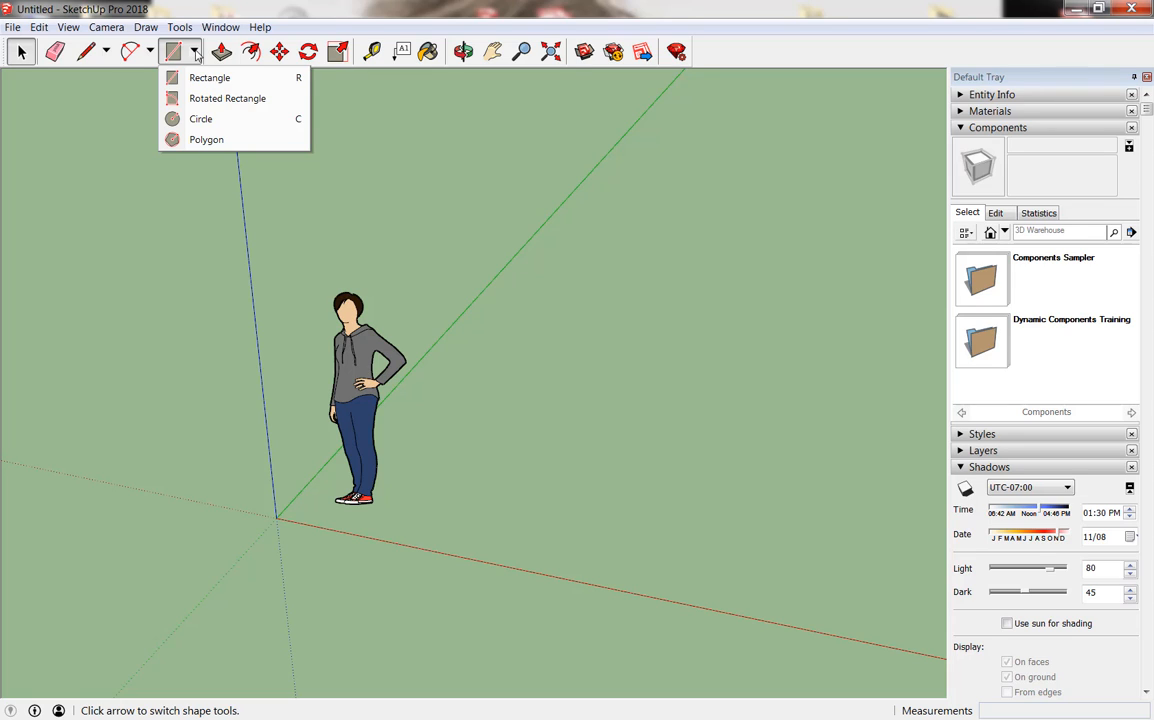
click(195, 78)
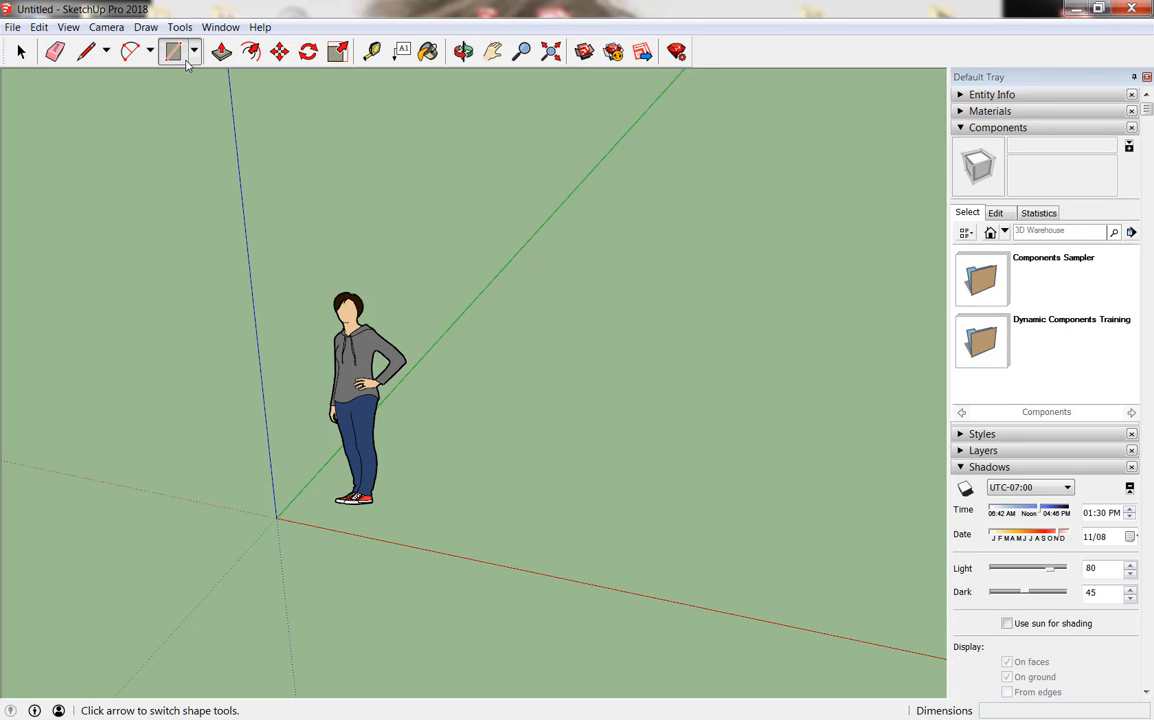
click(276, 517)
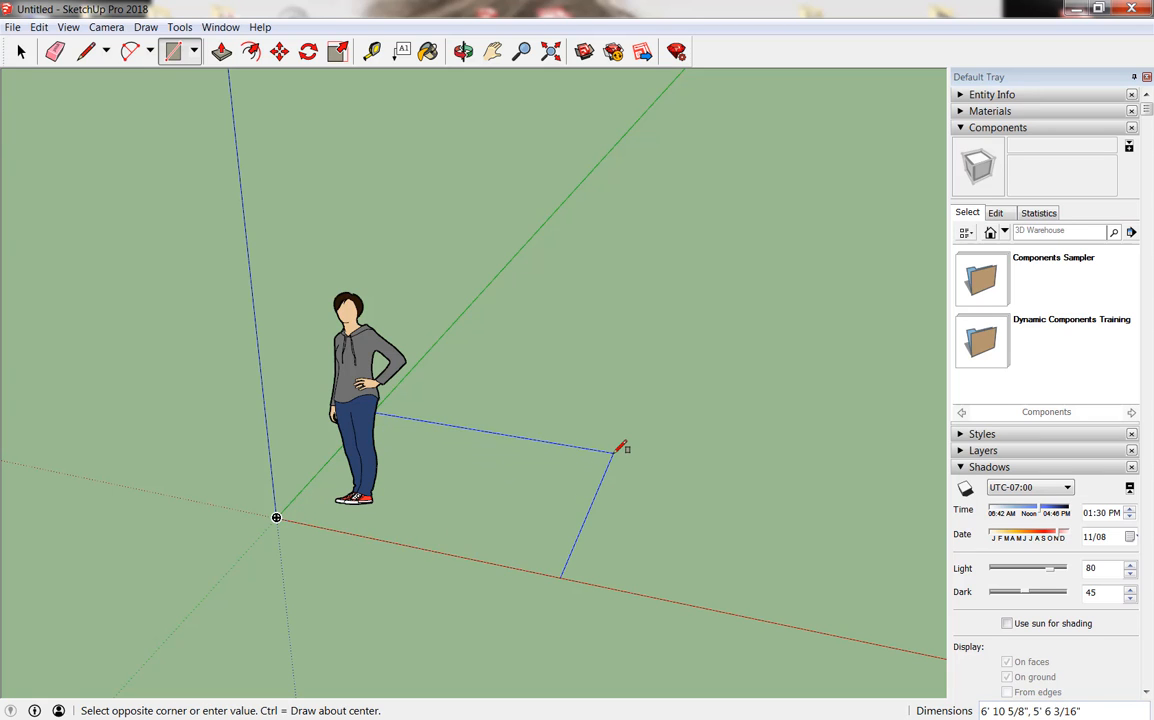
click(613, 453)
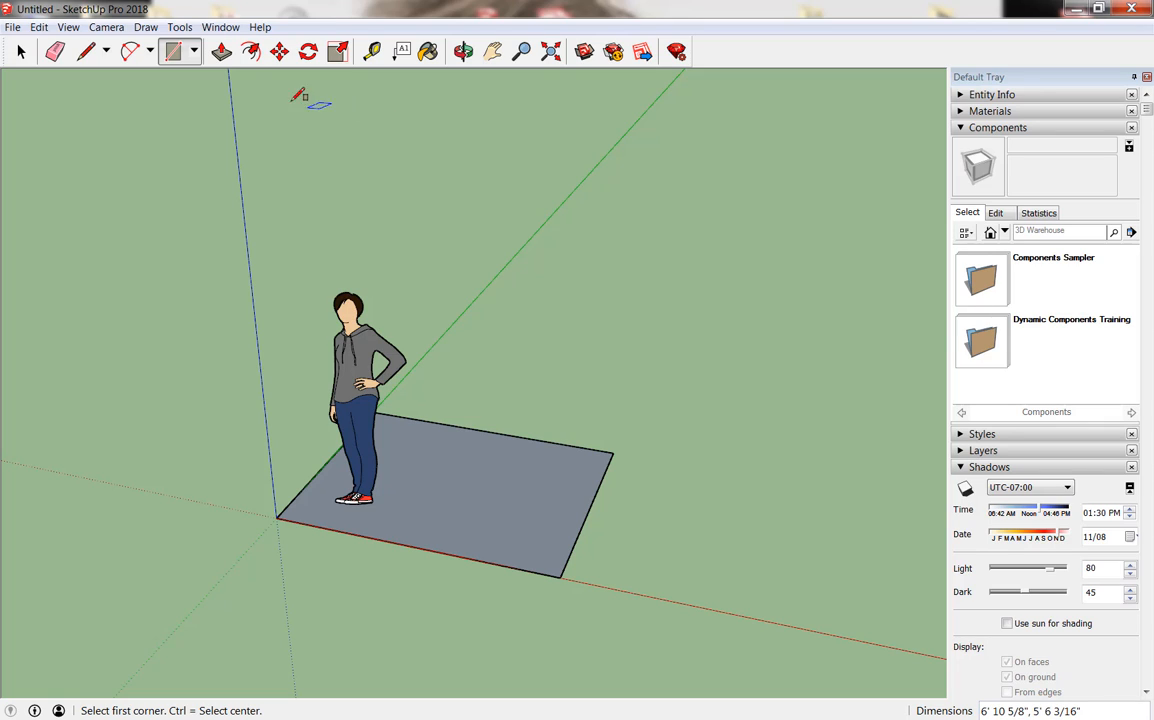
Push/Pull the ground rectangle up about 3' to form a box
click(222, 53)
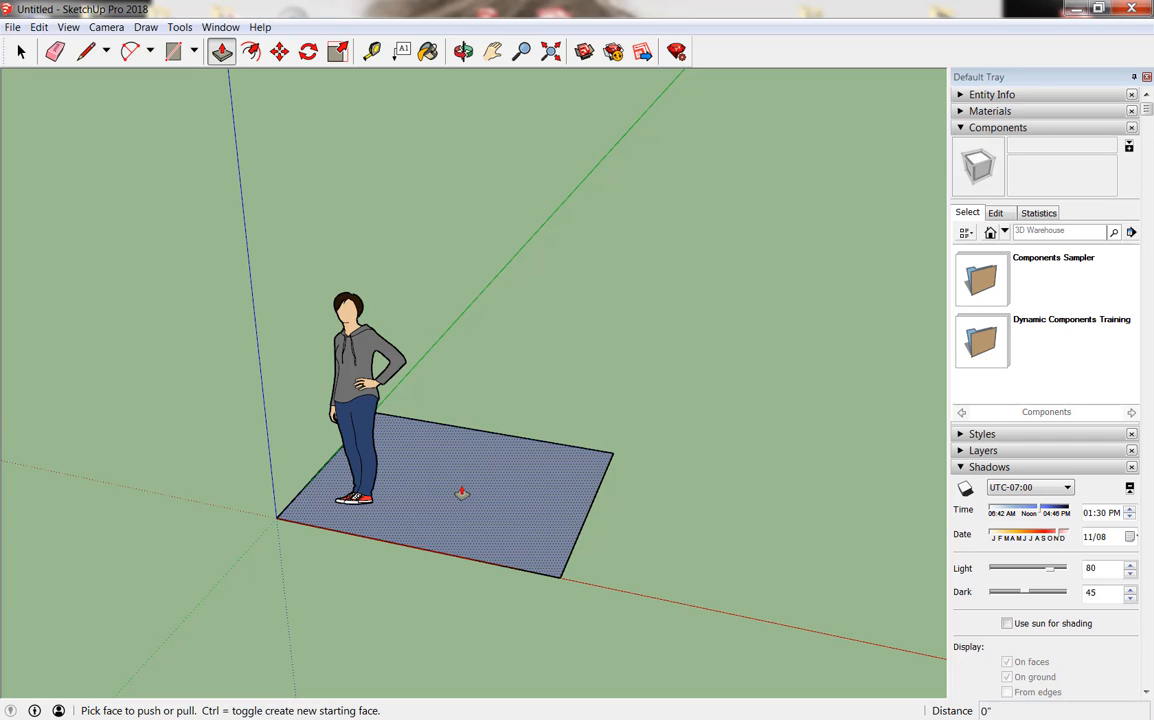
drag(461, 492, 455, 380)
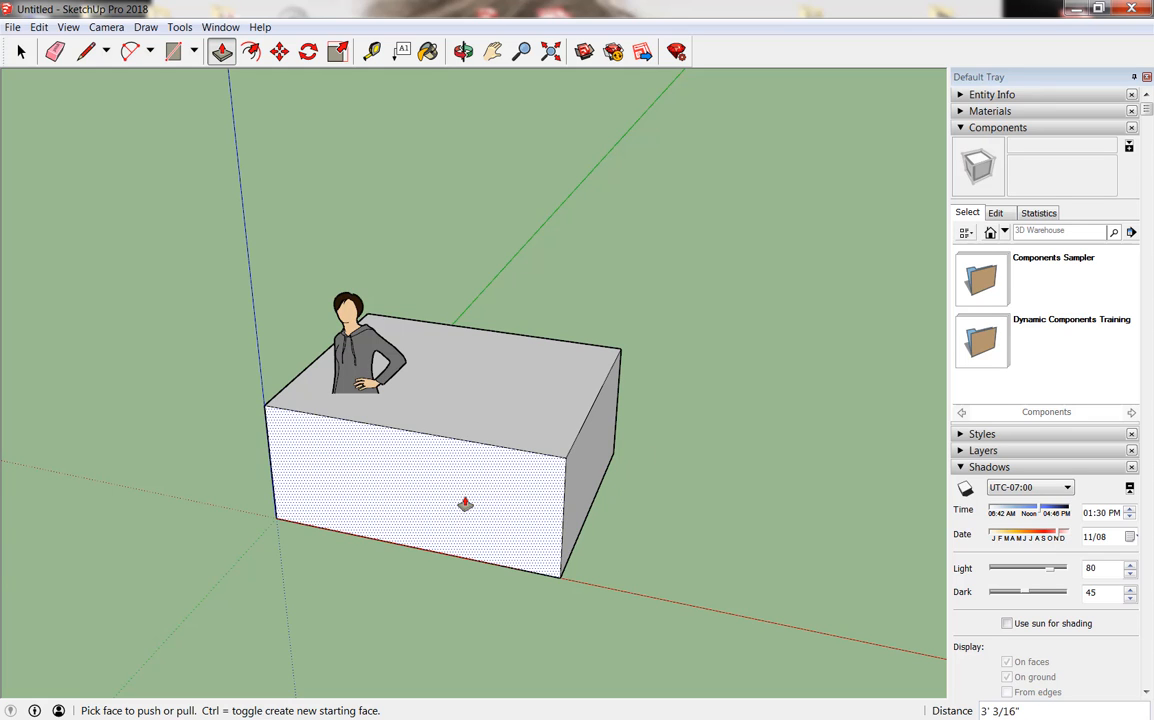
Try pulling the box's front face out about 1' 9" and its right side face about 3' 4", undoing each pull
drag(464, 504, 430, 550)
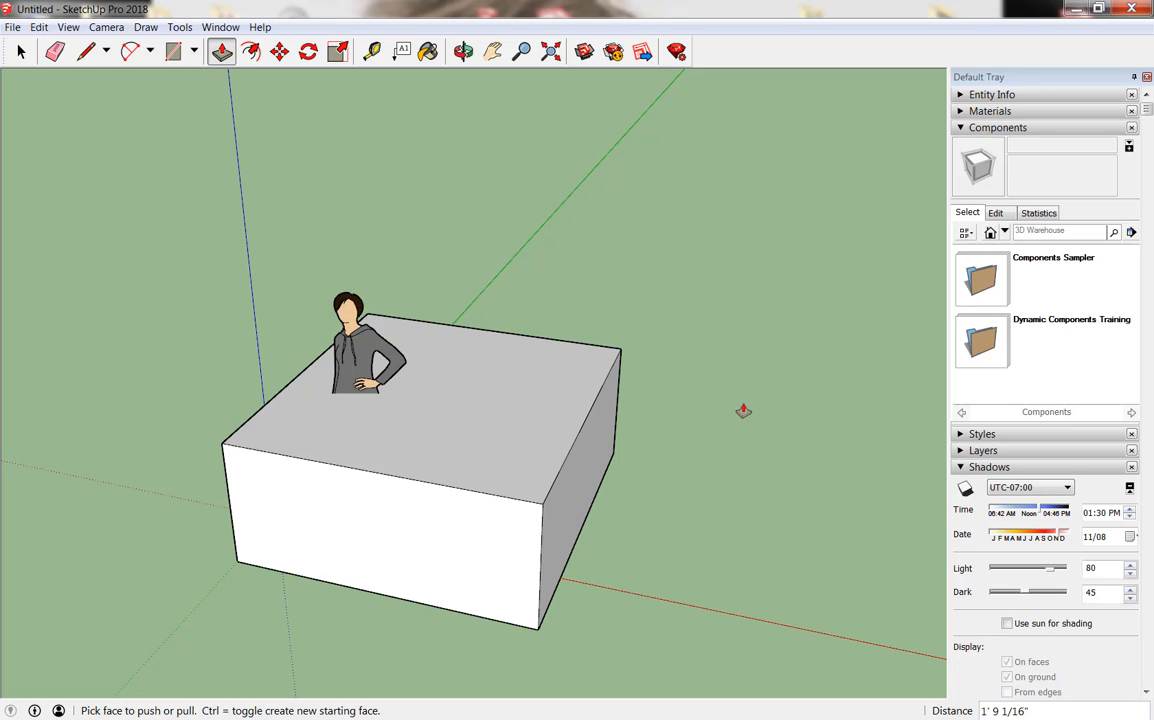
key(ctrl+z)
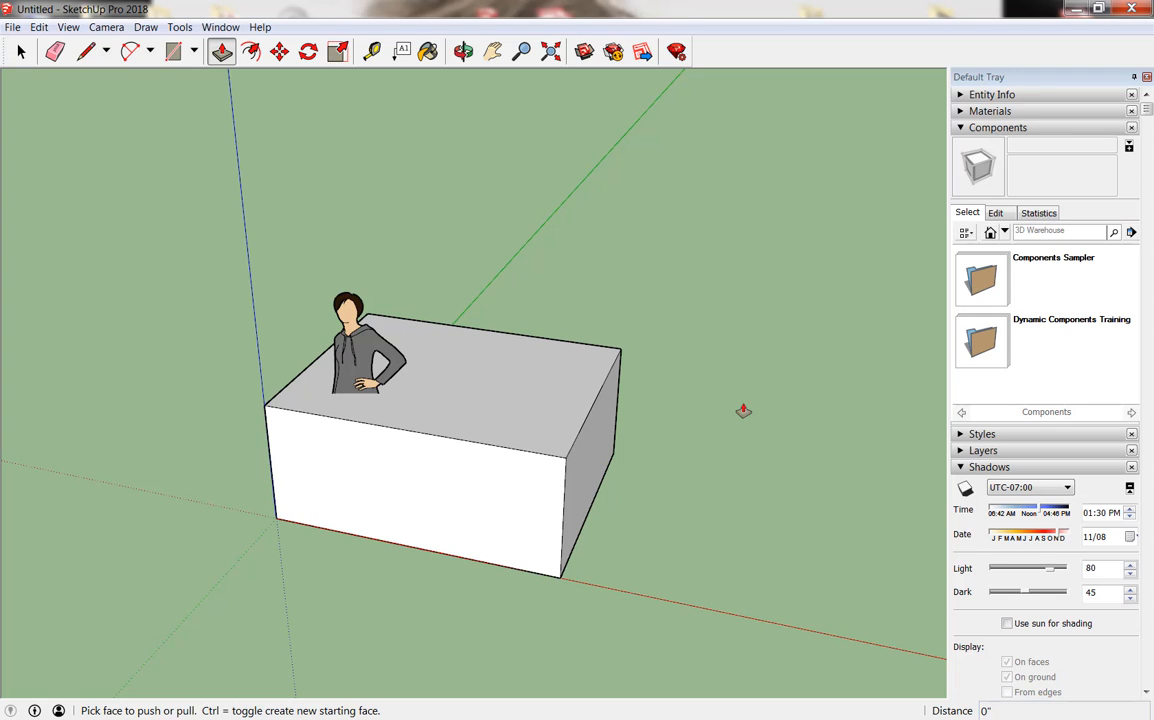
drag(595, 456, 786, 501)
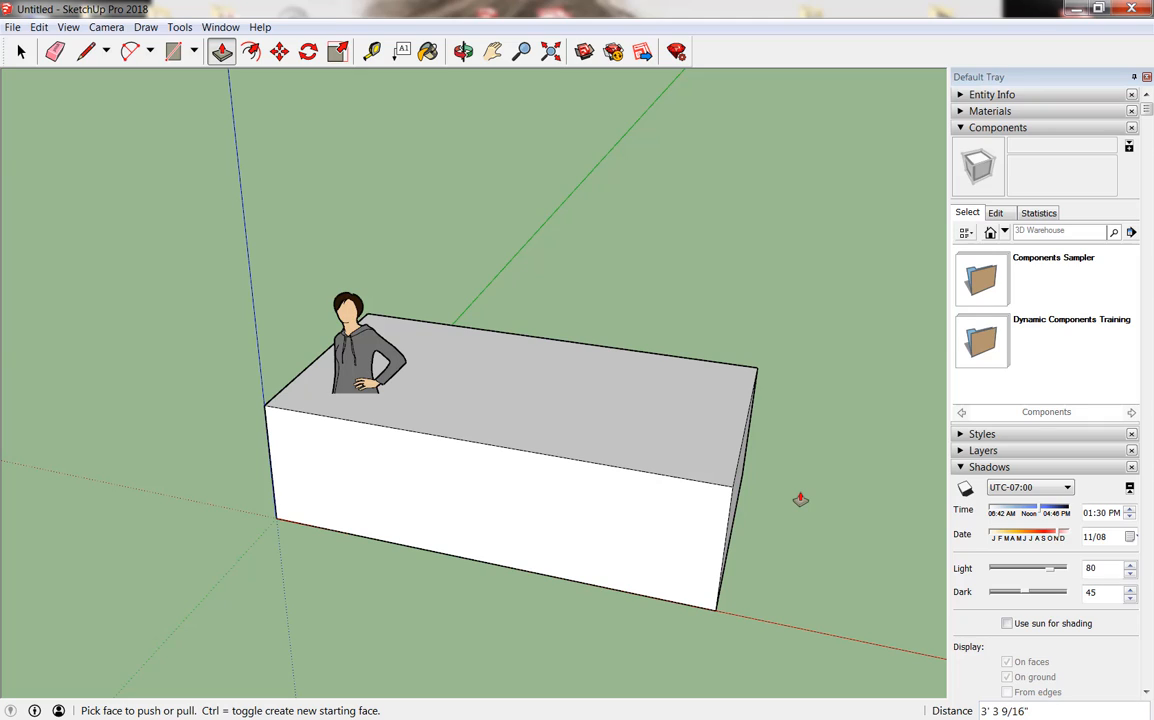
key(ctrl+z)
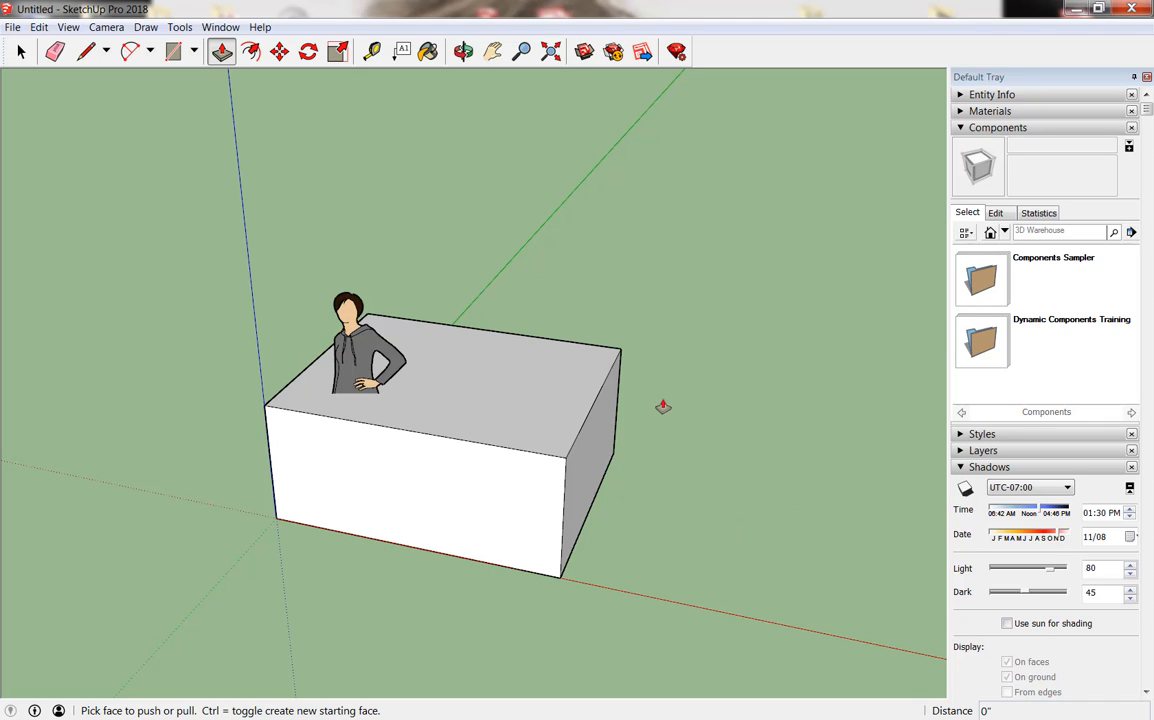
Try pulling the box's back face out about 4' 6" along the green axis and undo it
middle_drag(663, 407, 5, 303)
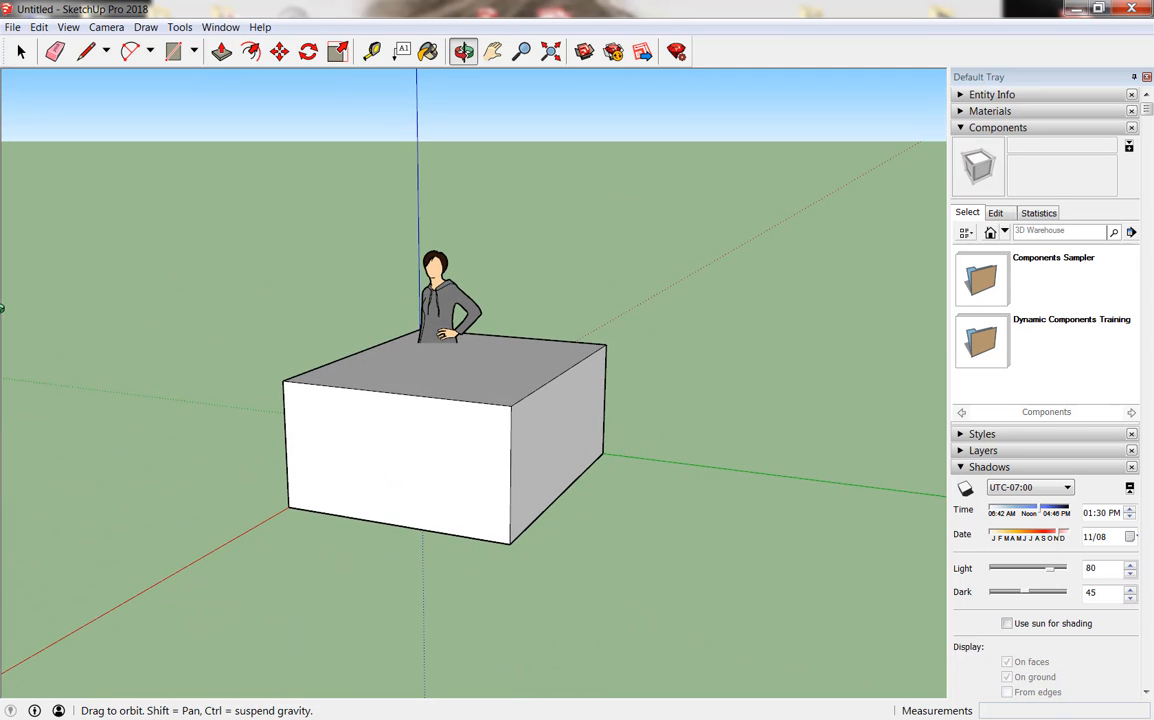
click(538, 456)
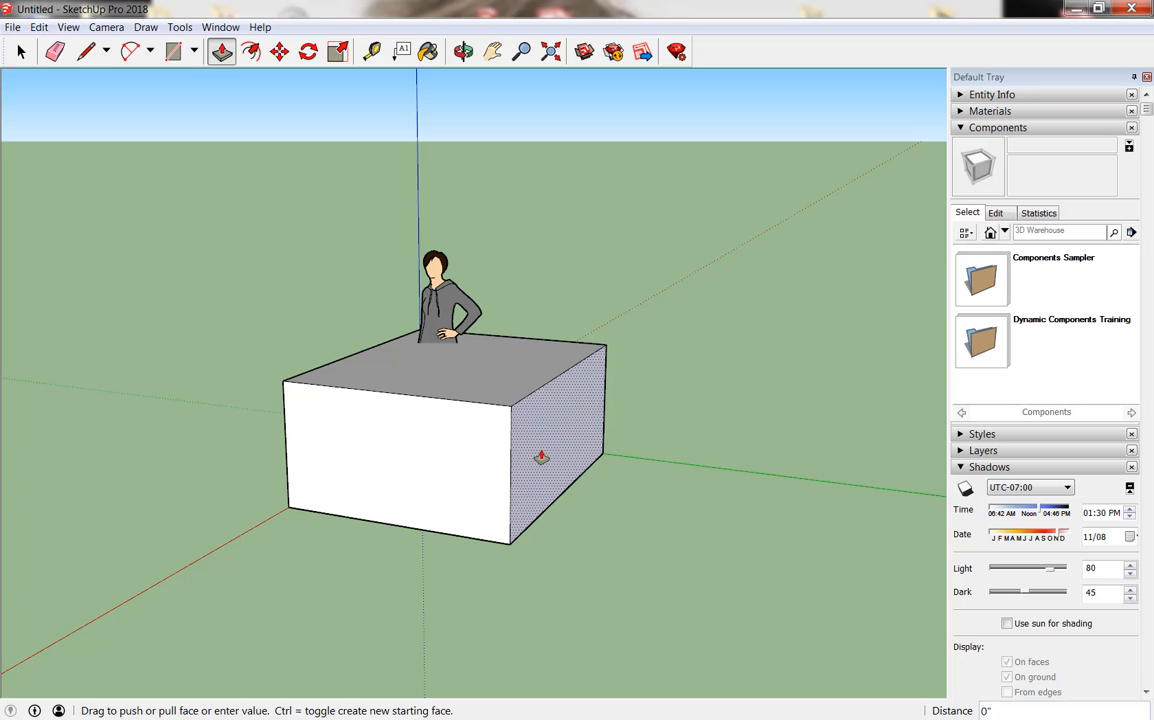
click(742, 515)
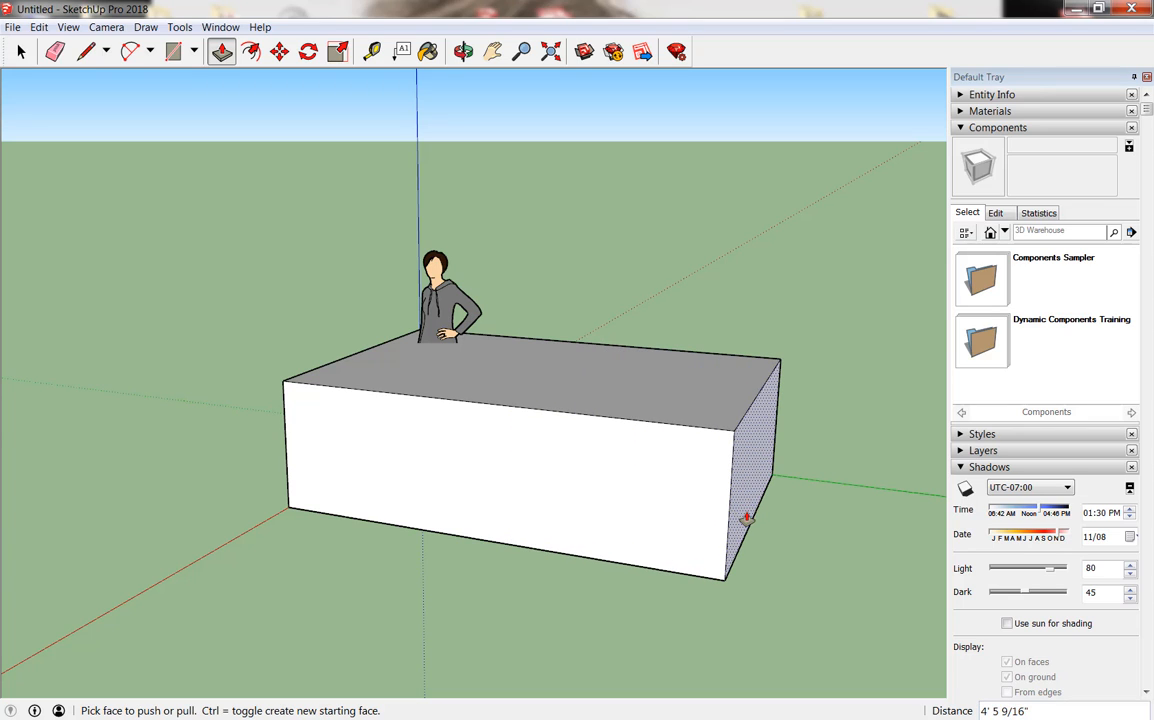
key(ctrl+z)
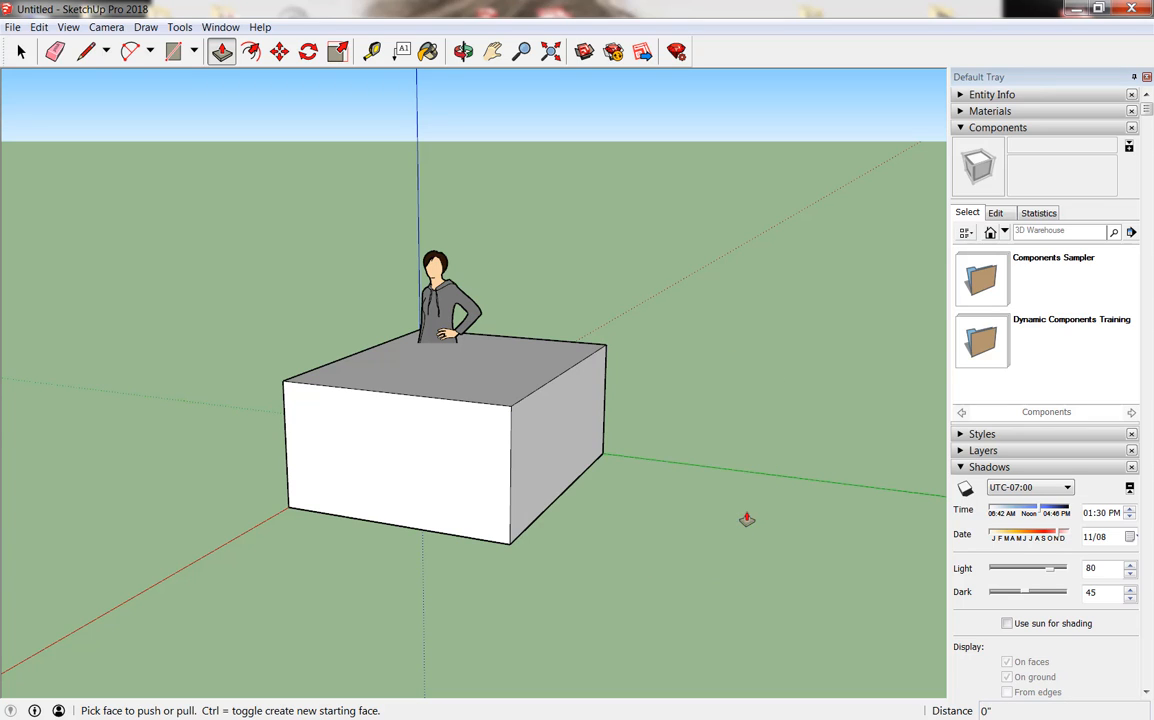
Try pulling the box's end face at the origin out about 3' 6" along the red axis and undo it
middle_drag(481, 437, 452, 480)
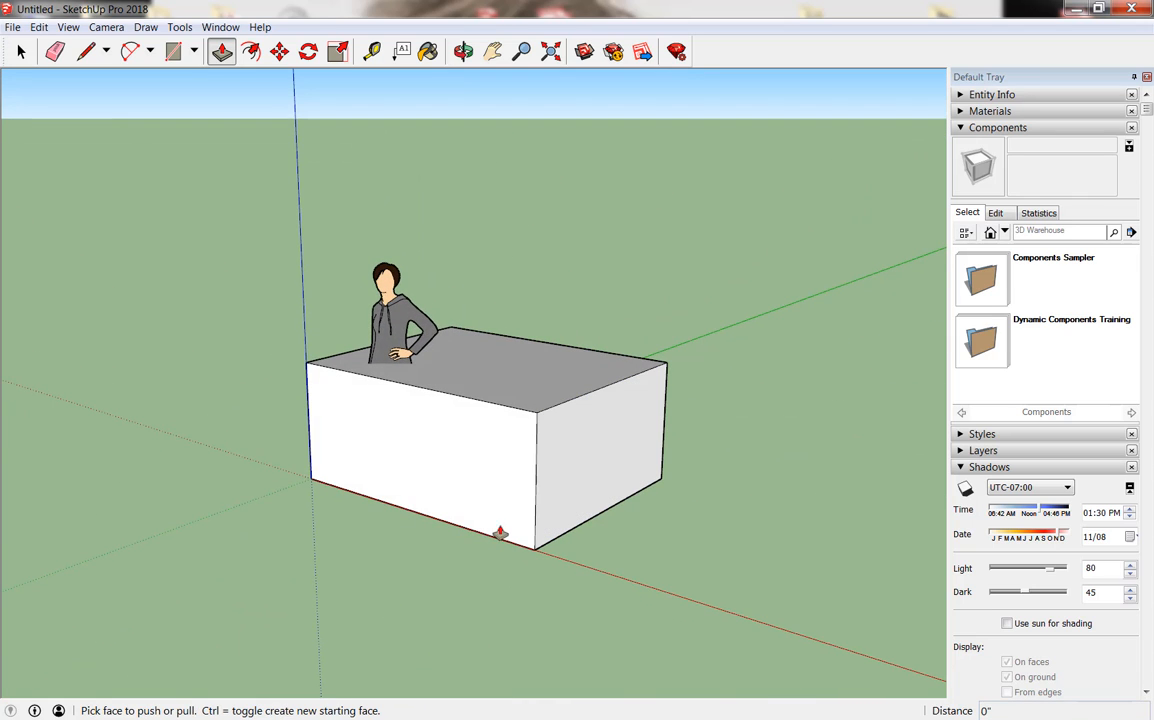
middle_drag(264, 509, 825, 522)
drag(381, 465, 256, 528)
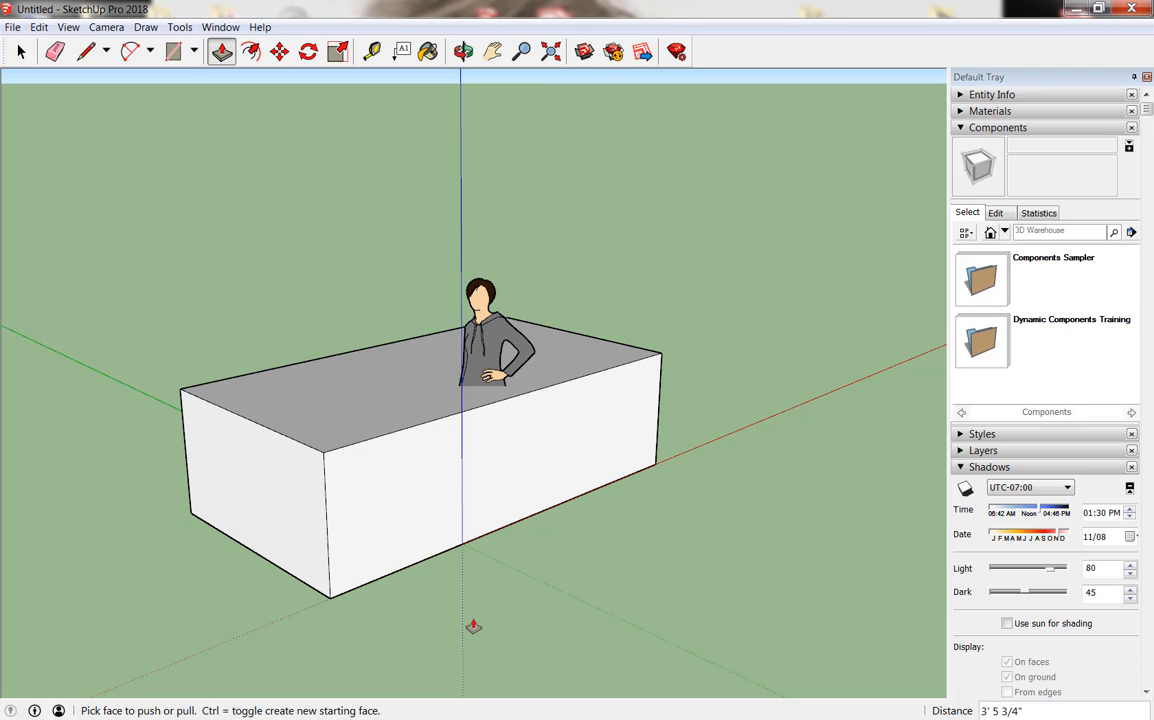
key(ctrl+z)
Push/Pull the top face of the box up by about 1' 7"
middle_drag(695, 456, 473, 457)
drag(497, 391, 484, 333)
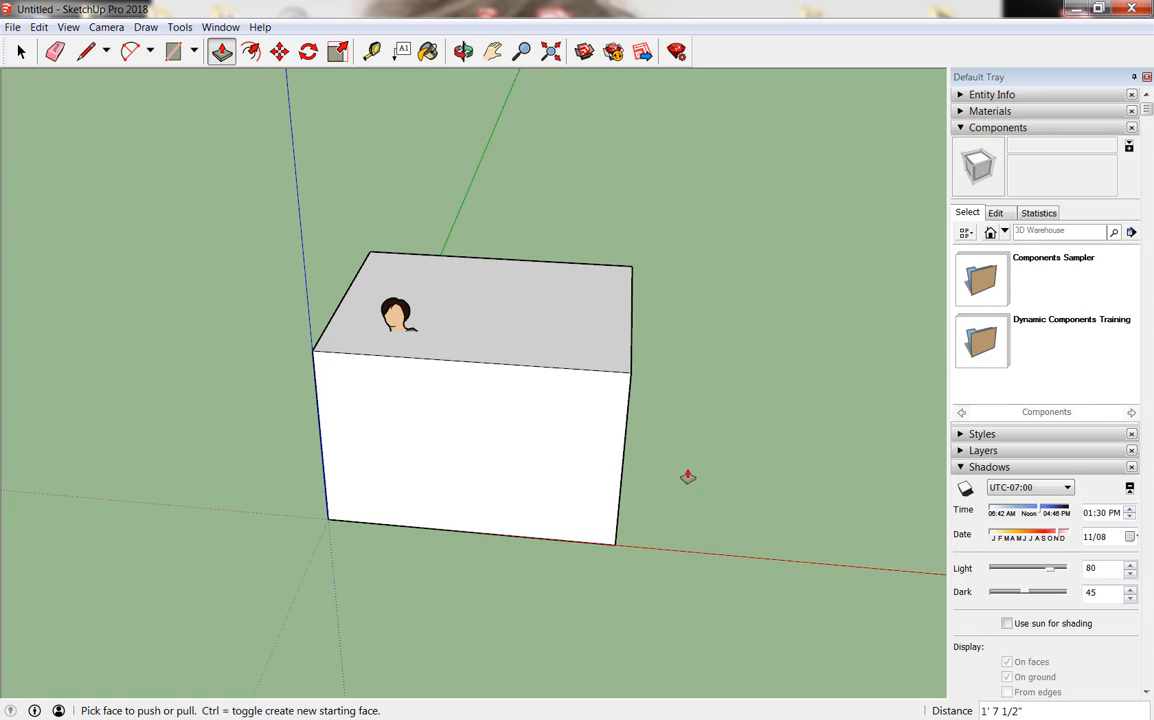
key(space)
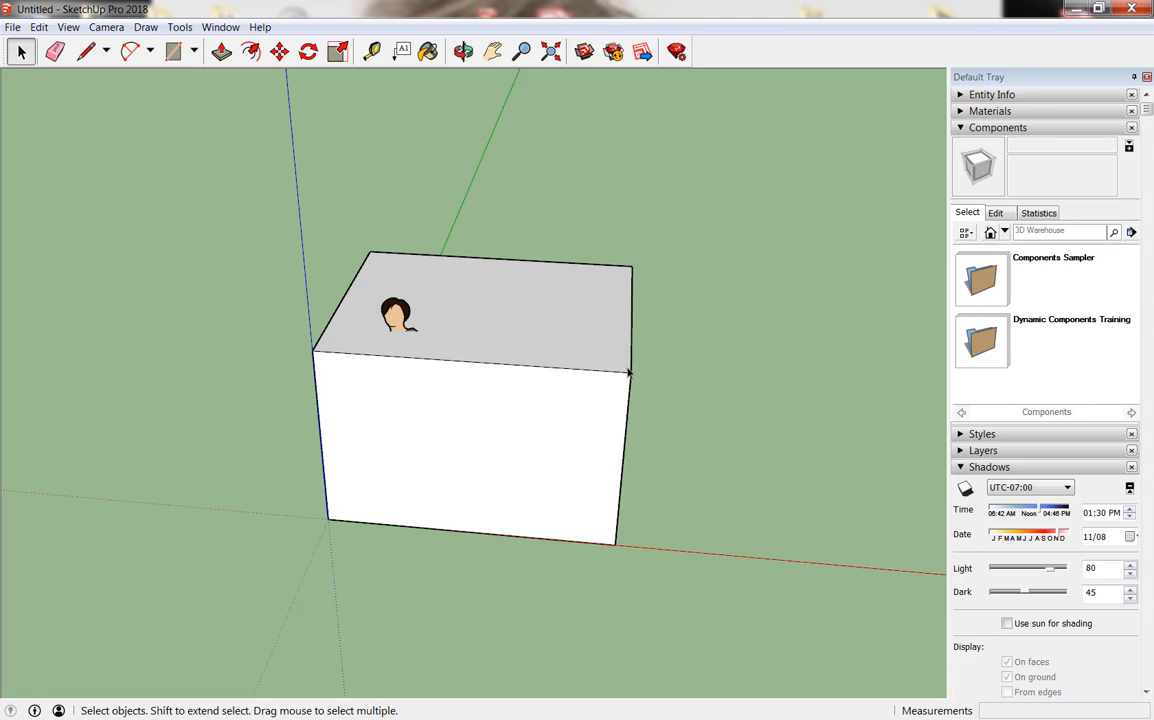
Select the box's front face with its bounding edges, and extend the selection to the entire connected box
click(221, 52)
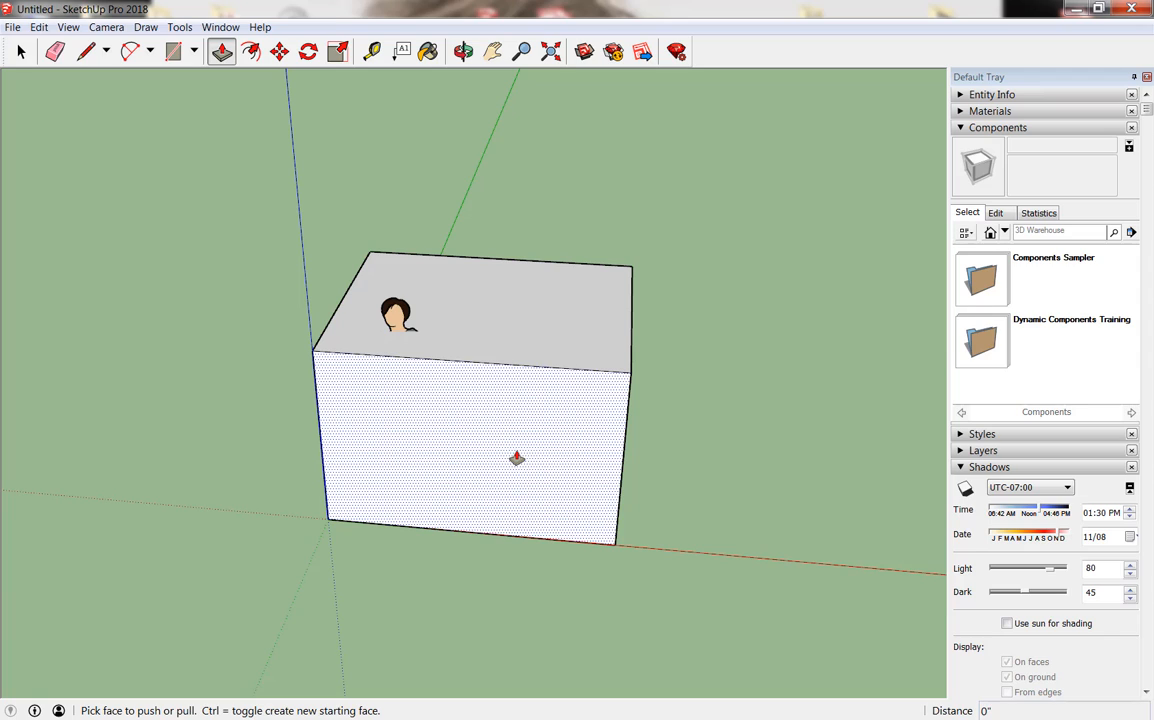
key(space)
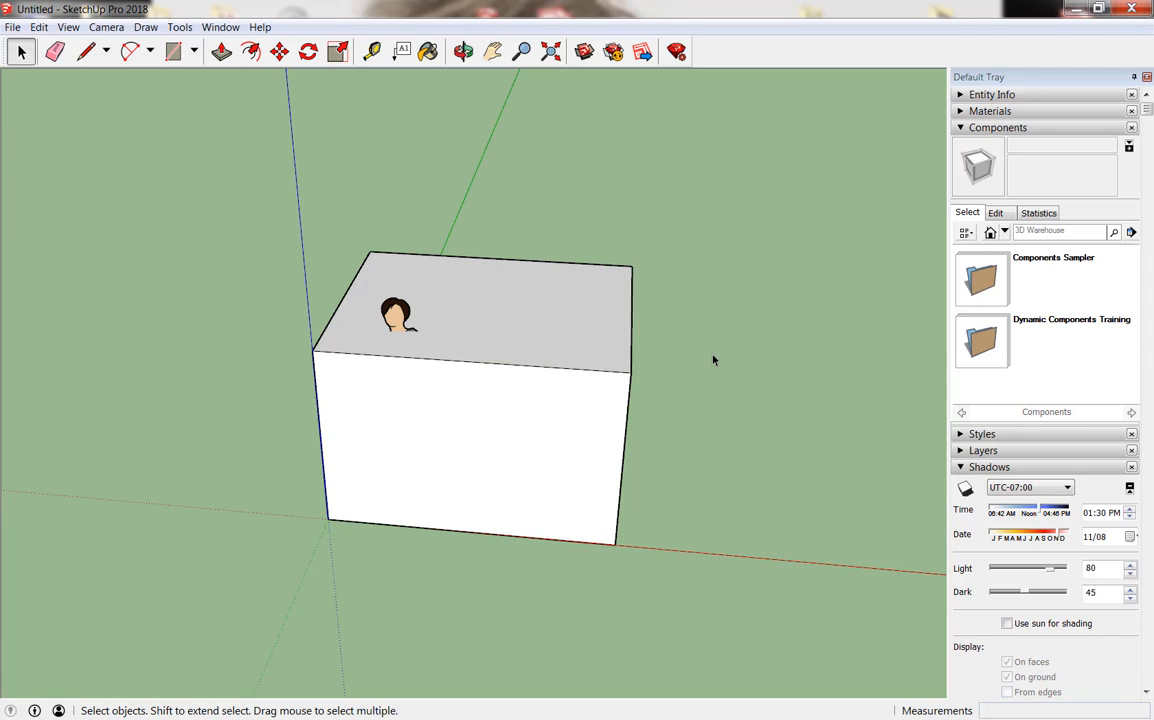
click(530, 441)
double_click(530, 441)
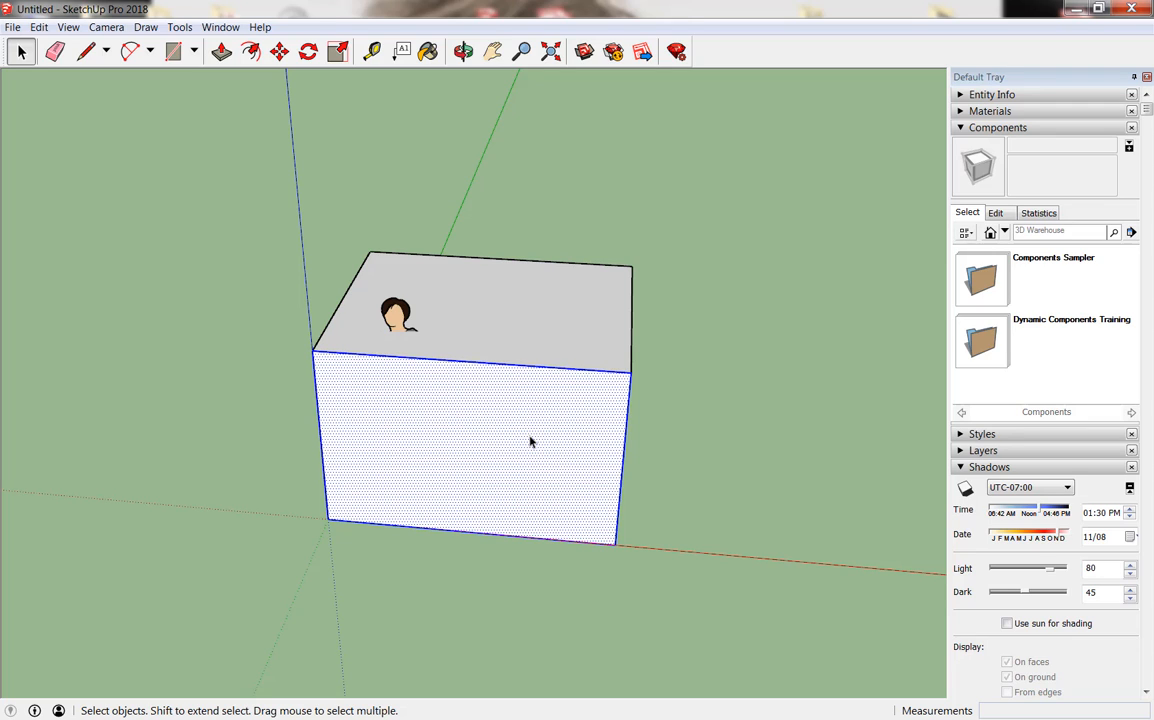
click(734, 463)
click(496, 442)
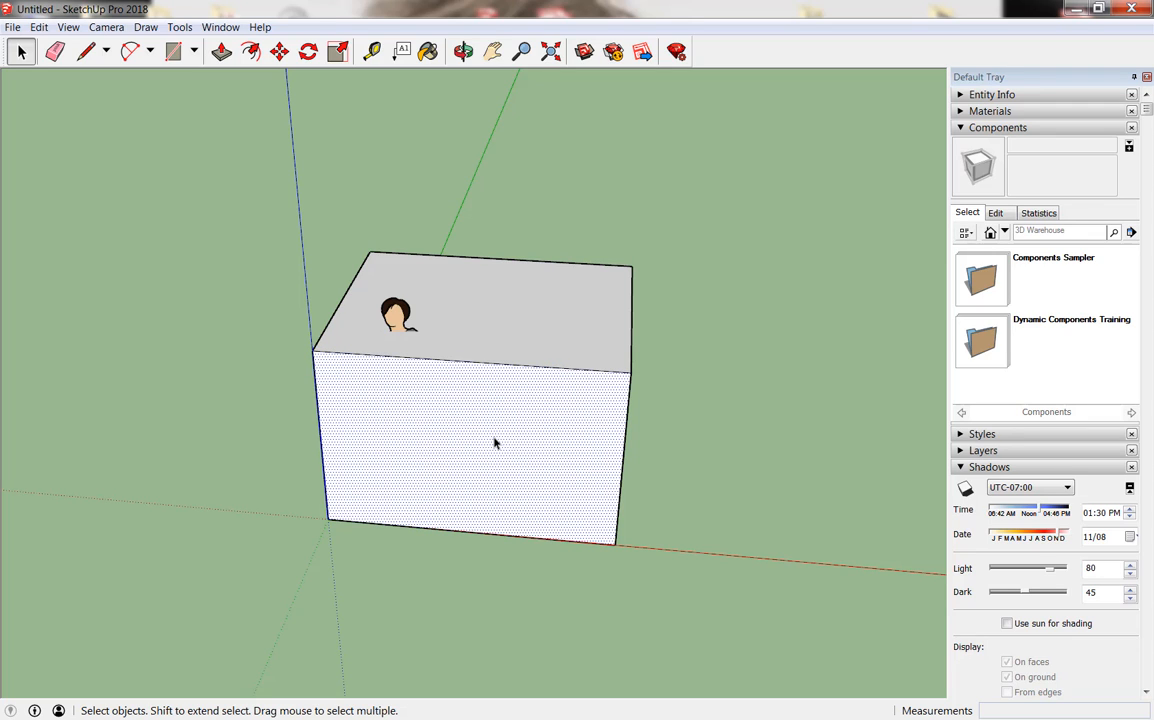
double_click(494, 443)
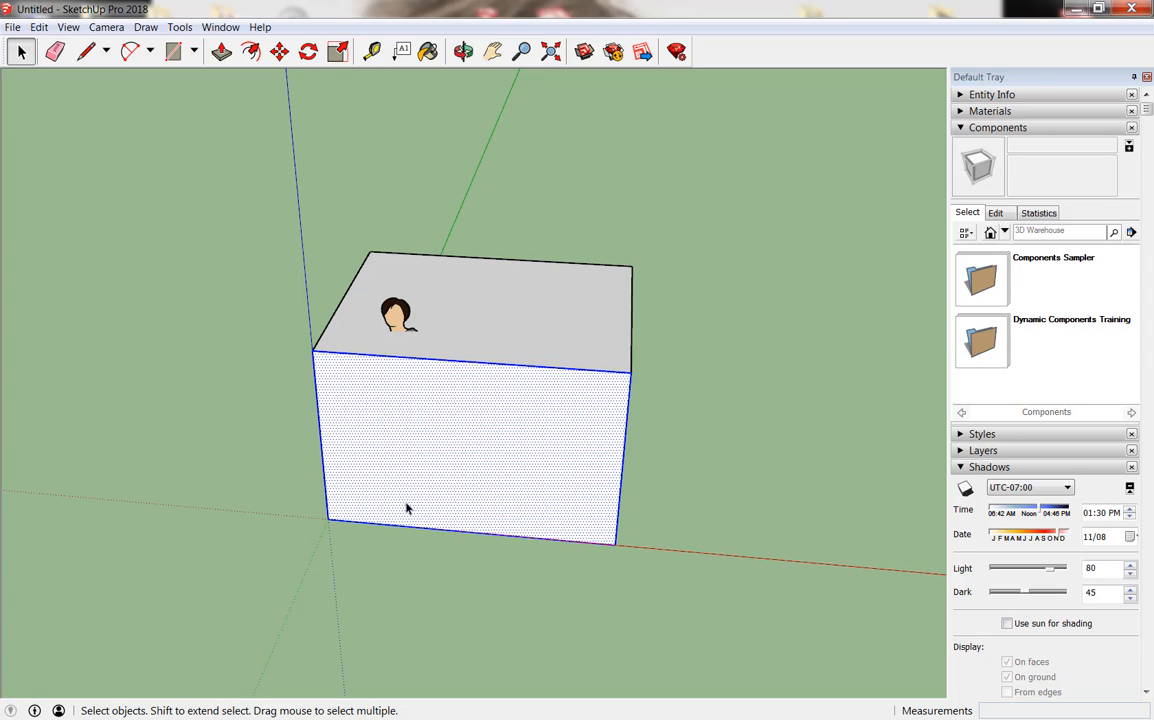
triple_click(483, 453)
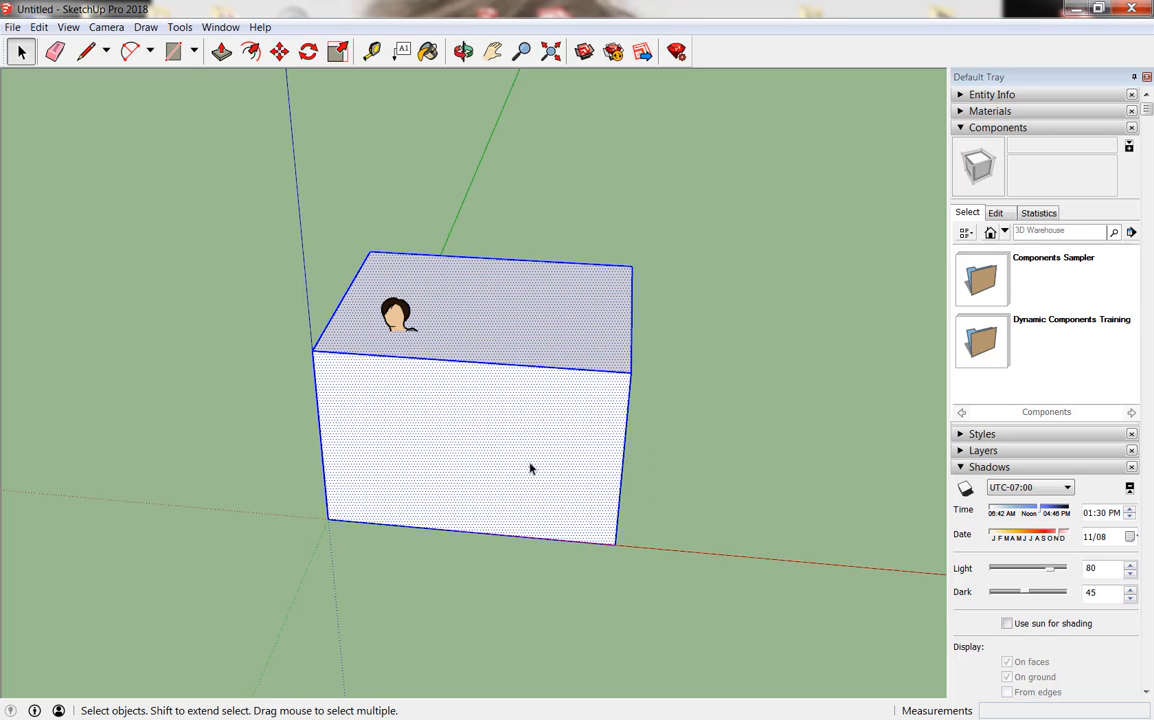
Undo both upward pulls to return to the flat rectangle, and clear the selection
key(o)
drag(665, 453, 484, 481)
key(space)
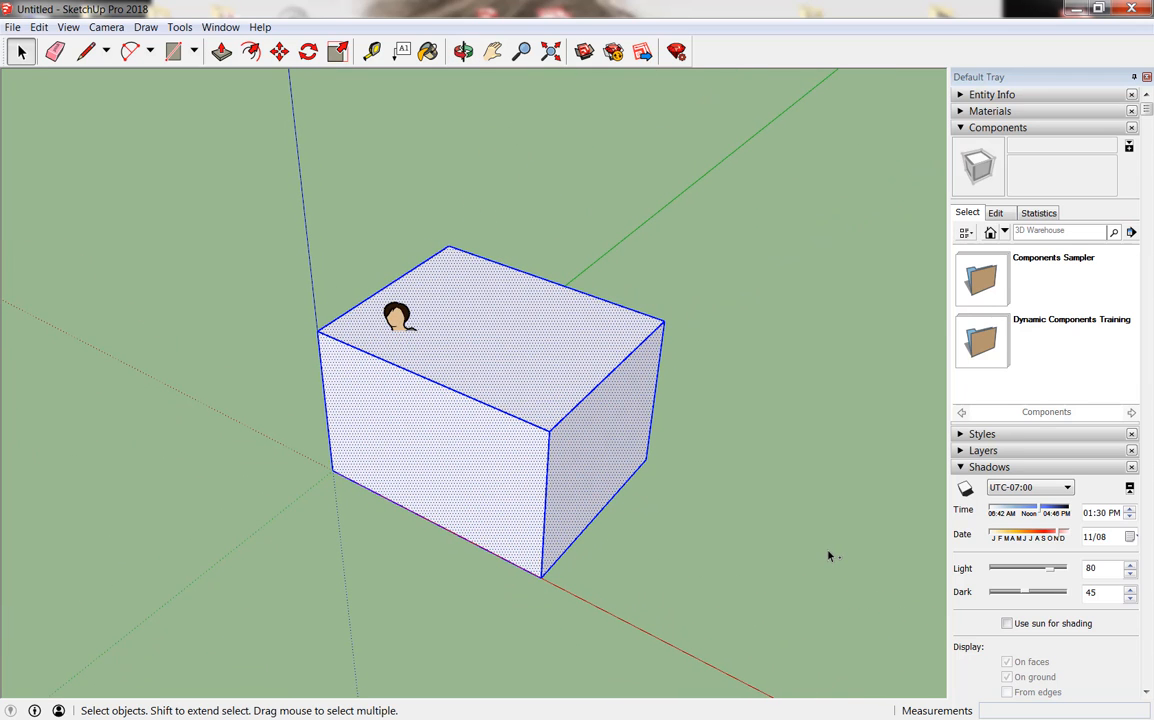
key(ctrl+z)
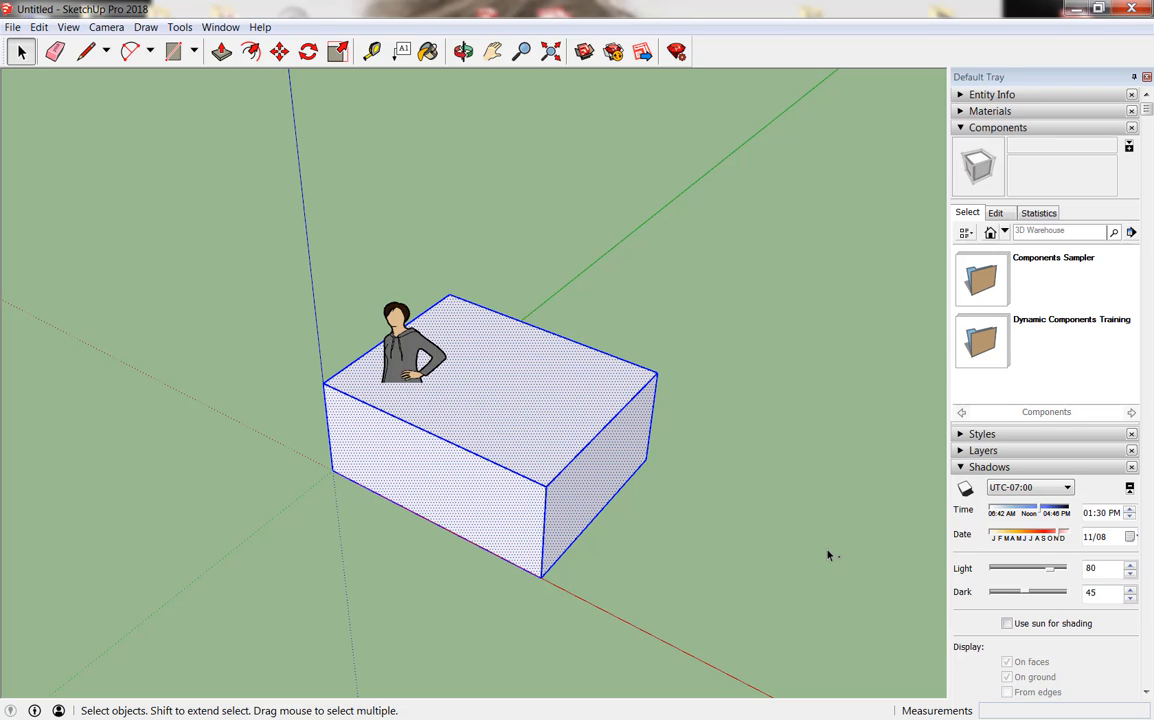
key(ctrl+z)
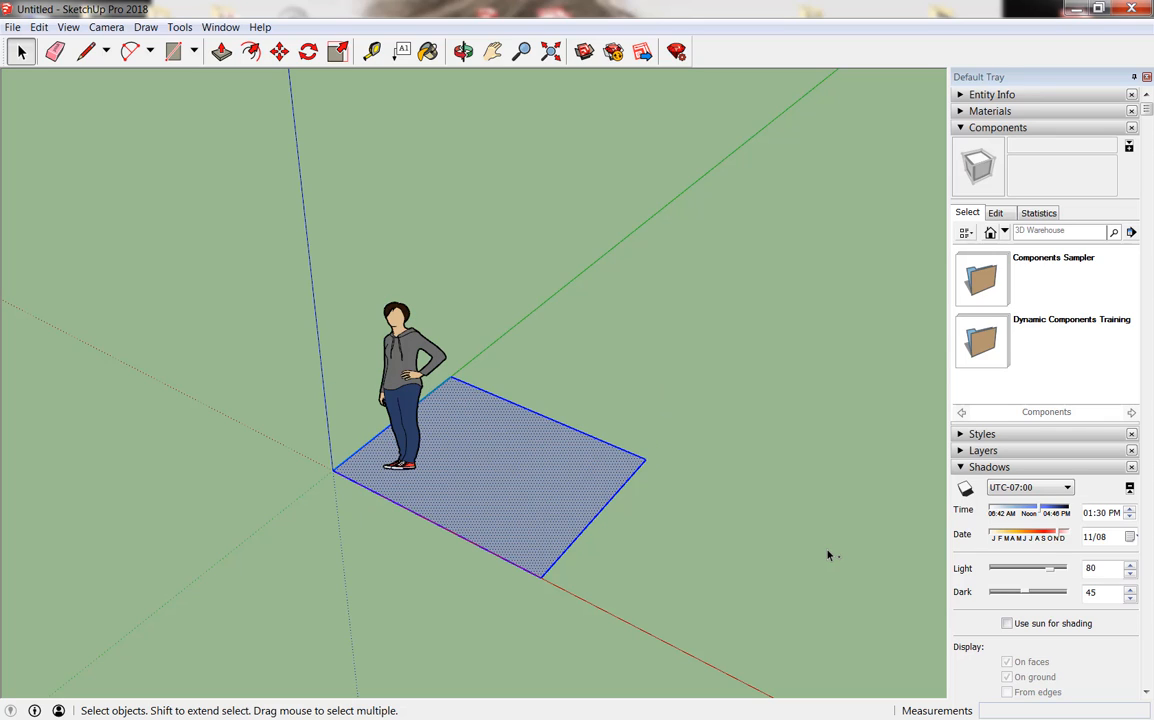
scroll(828, 555, up, 1)
middle_drag(629, 579, 677, 582)
click(677, 581)
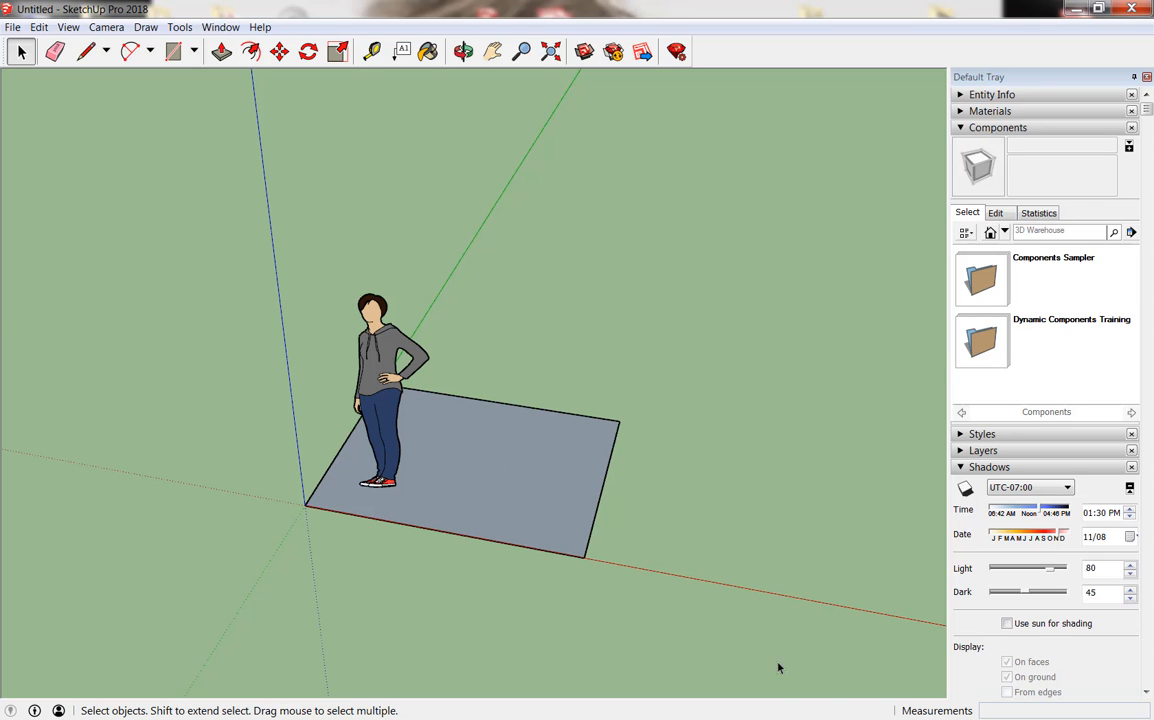
mouse_move(868, 717)
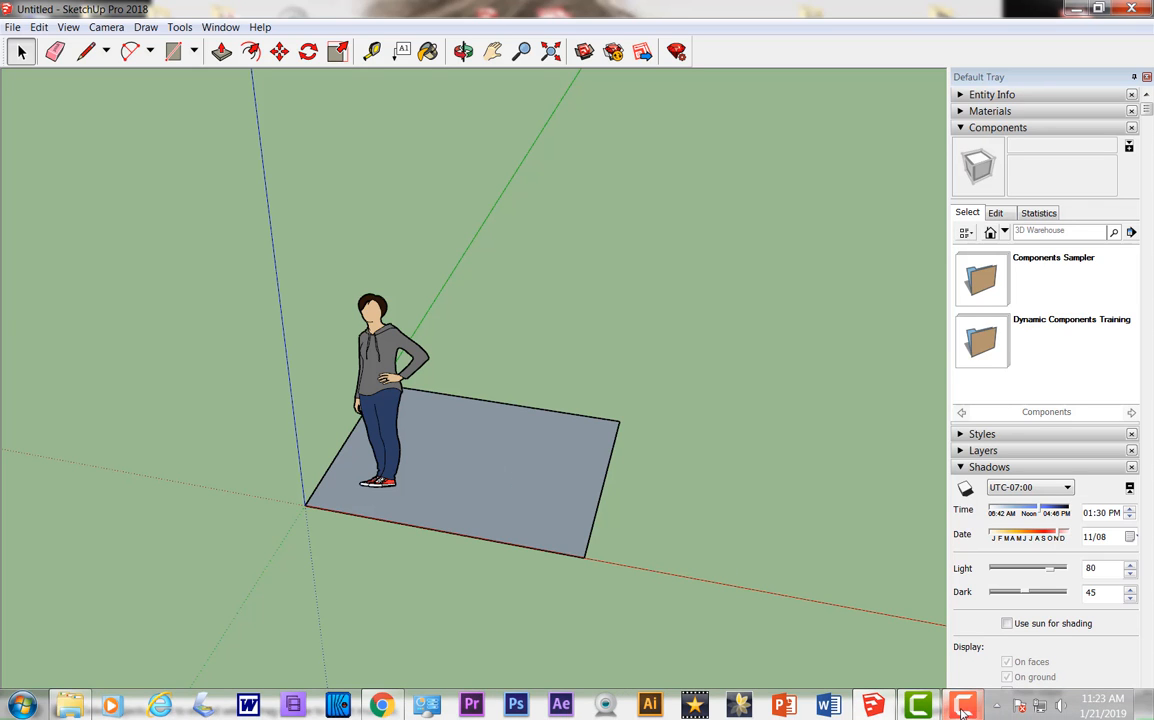